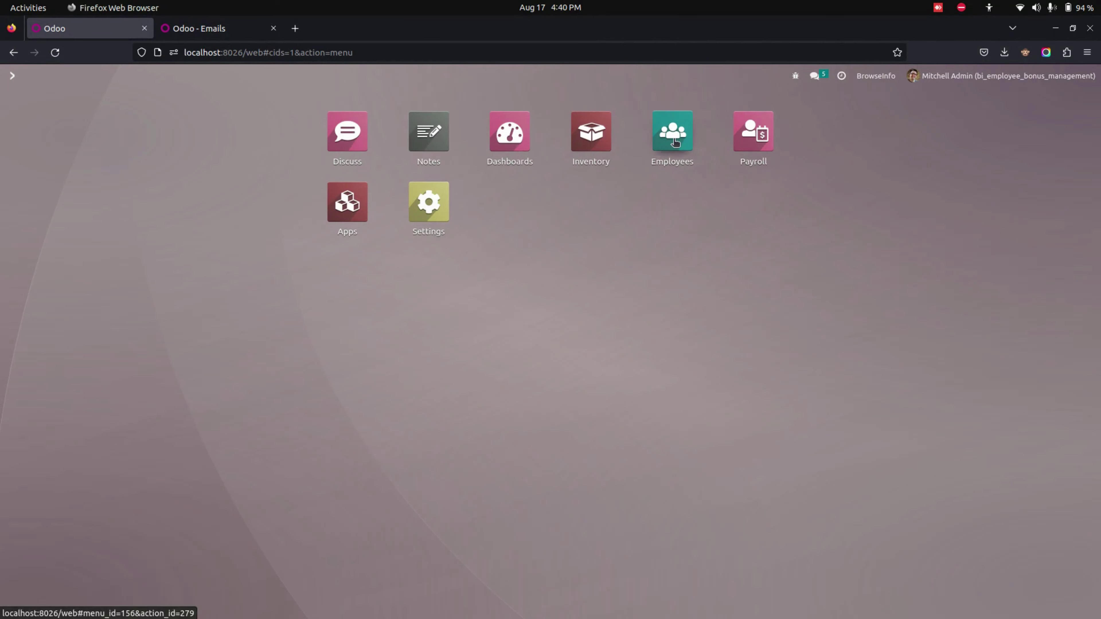
Open the empty Employee Bonus list from the Employees app's Configuration menu
click(673, 140)
click(265, 76)
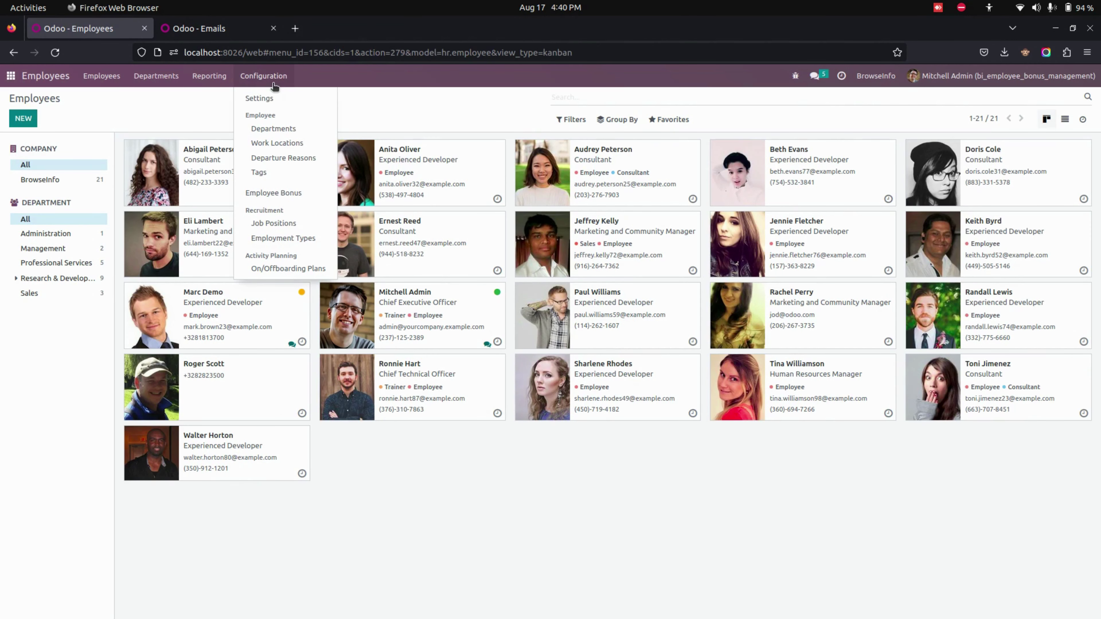
click(314, 197)
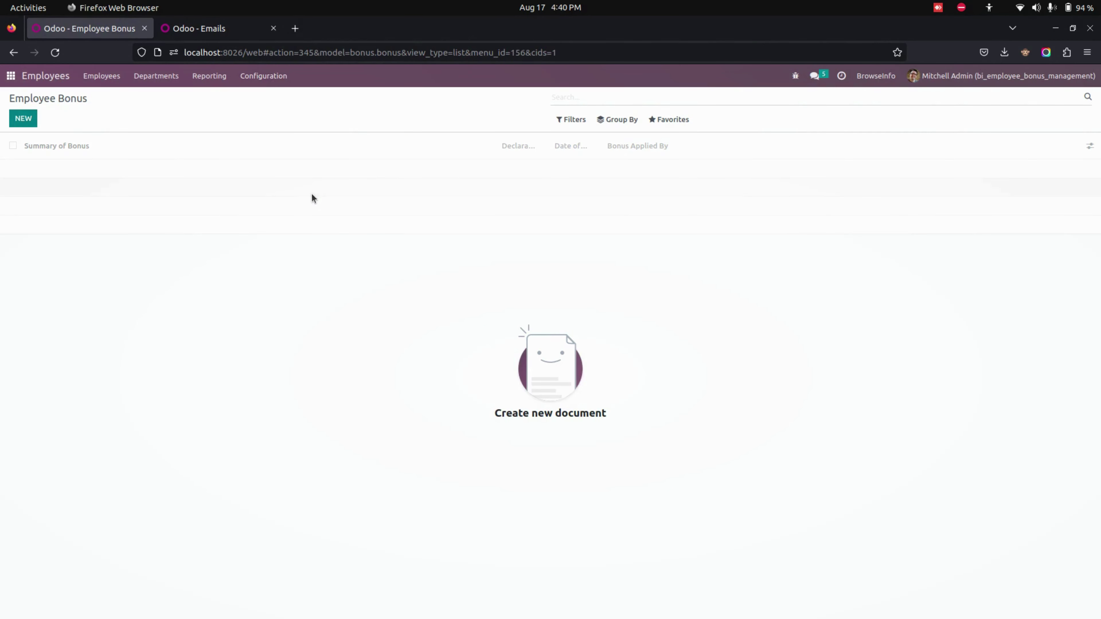
Create a new employee bonus with Group Target set to Department wise
click(24, 120)
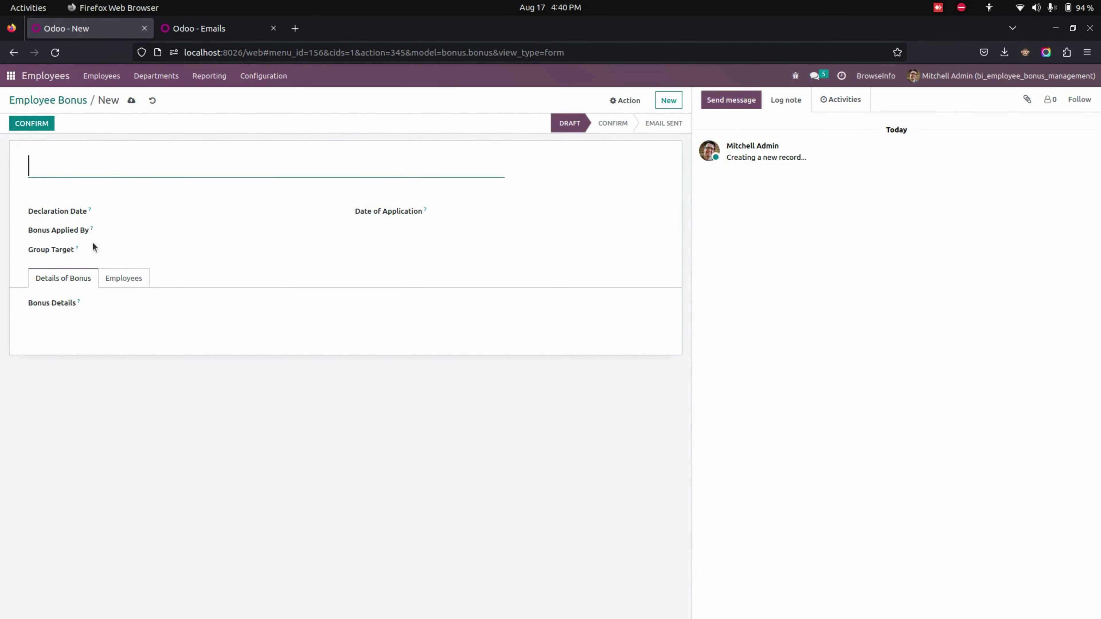
click(152, 253)
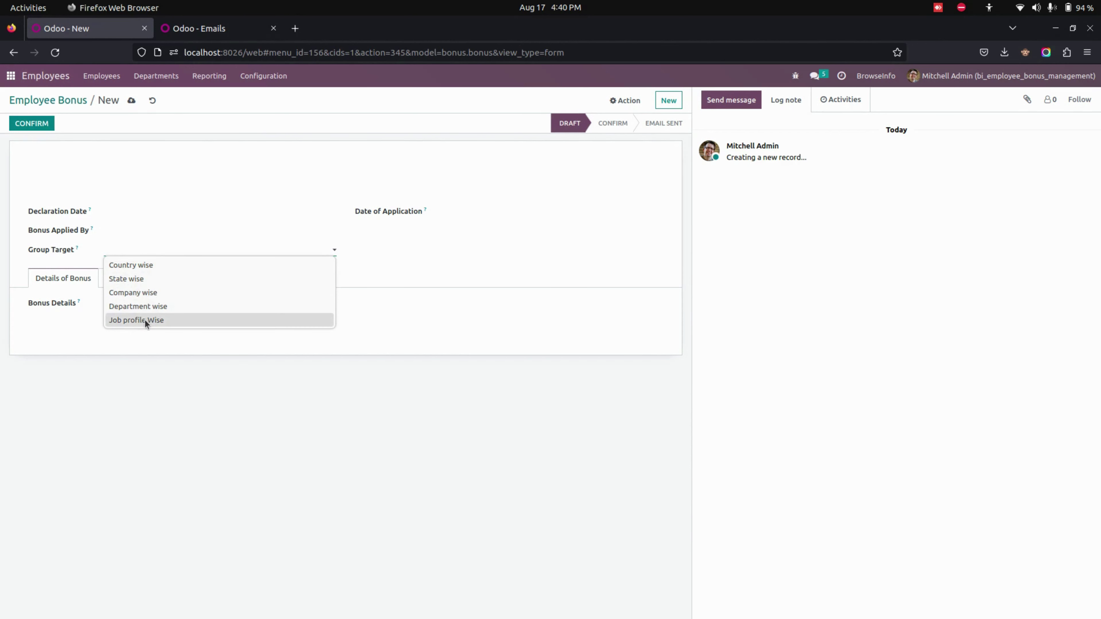
click(160, 279)
click(258, 251)
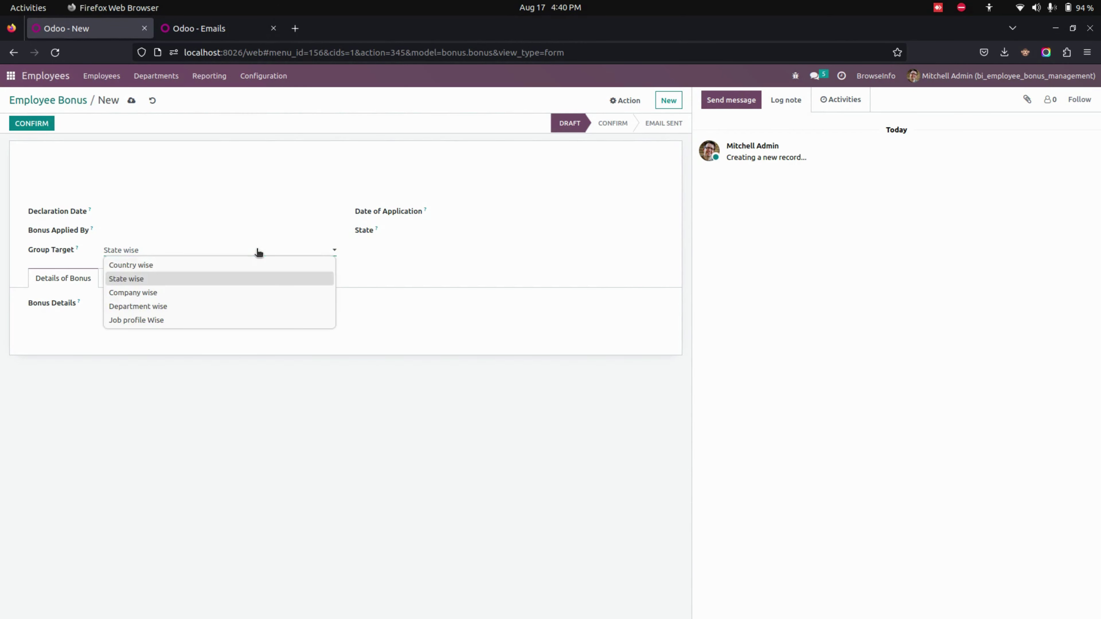
click(185, 308)
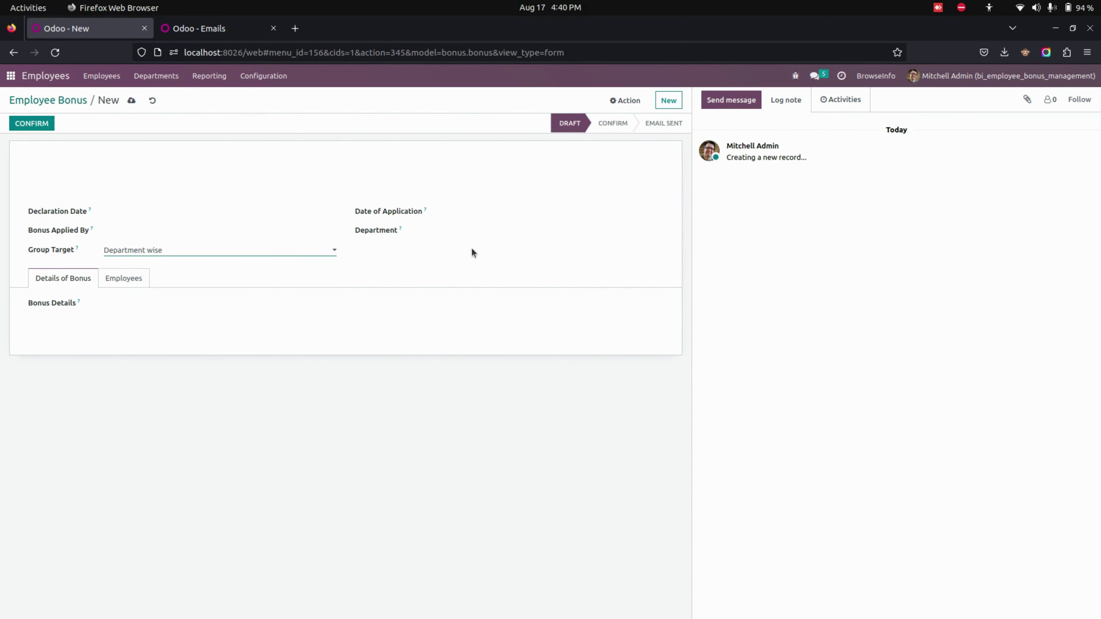
Set declaration and application dates to 08/17/2023 and name the bonus 'Departwise bonus'
click(229, 215)
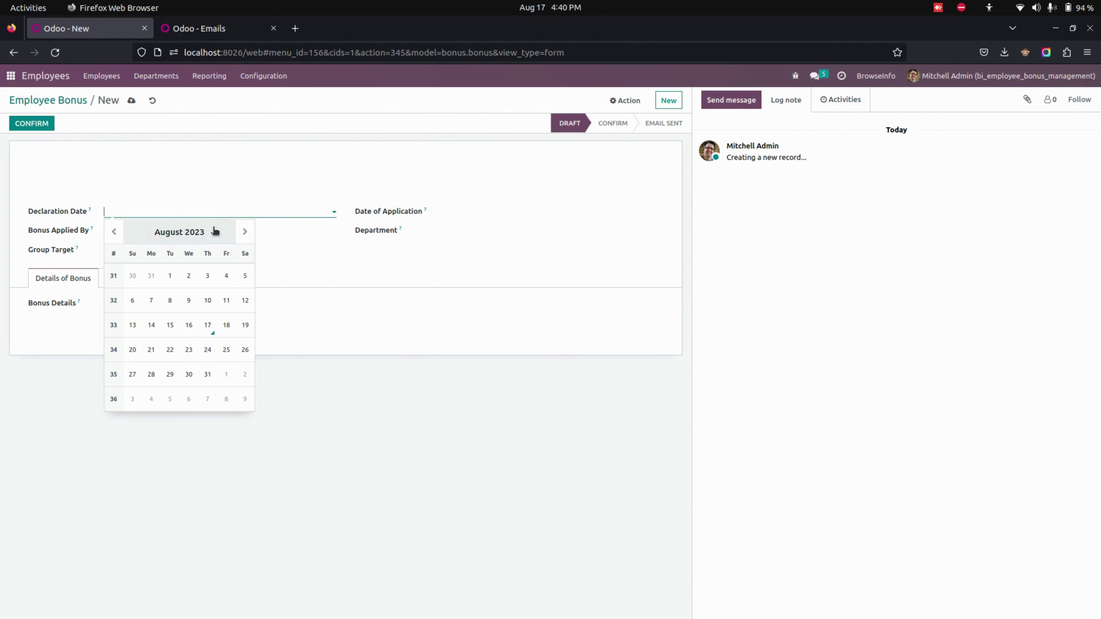
click(207, 324)
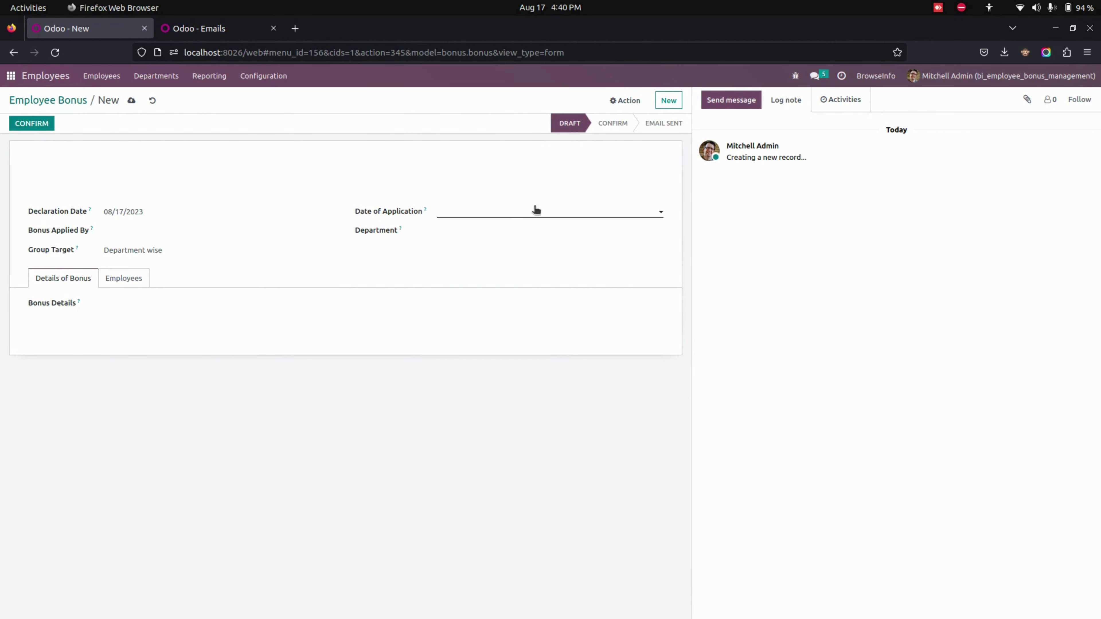
click(522, 210)
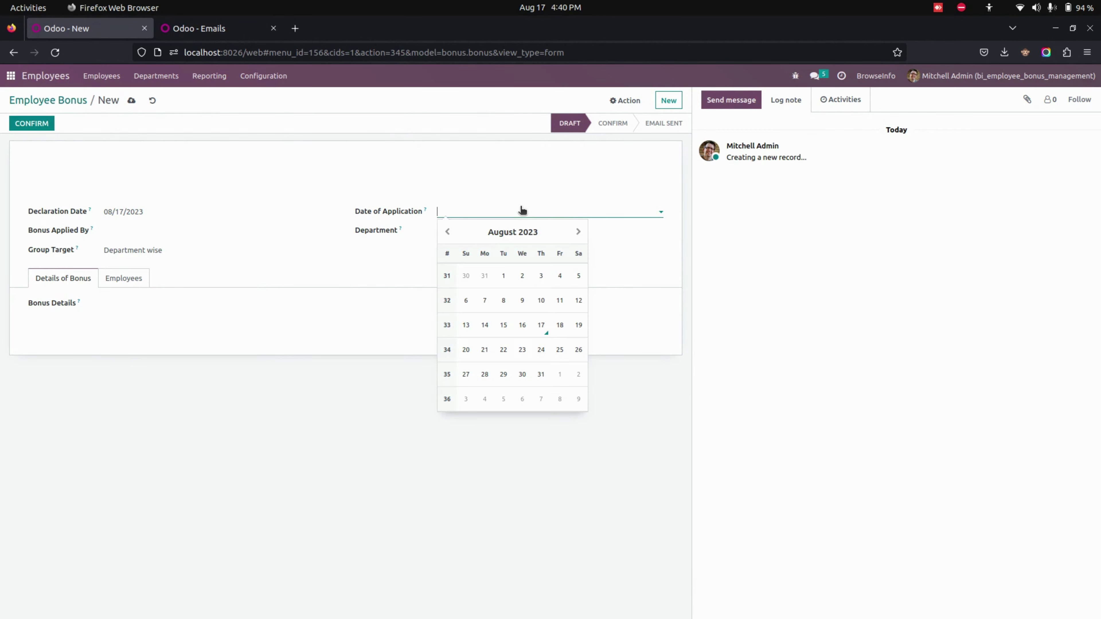
click(542, 326)
click(239, 175)
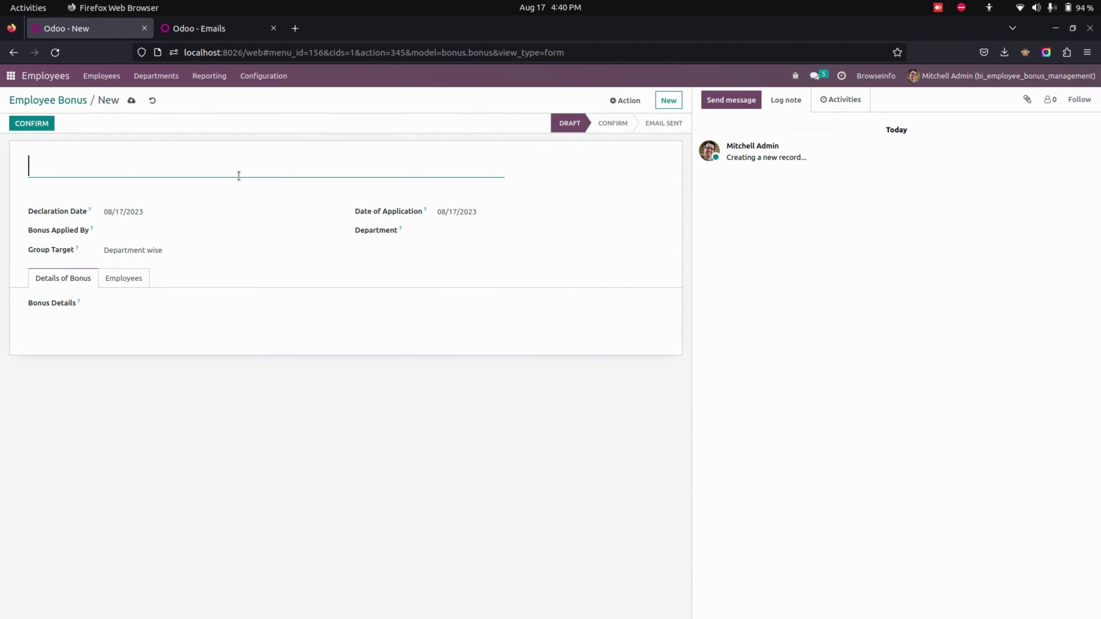
text(Depart)
text(wise bonus)
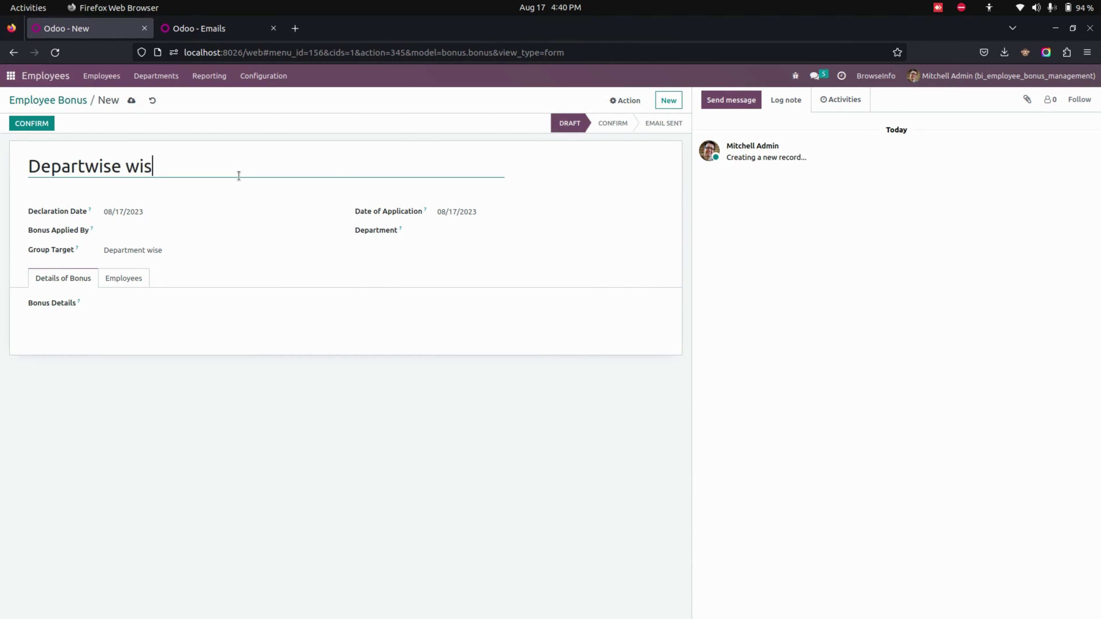
click(167, 230)
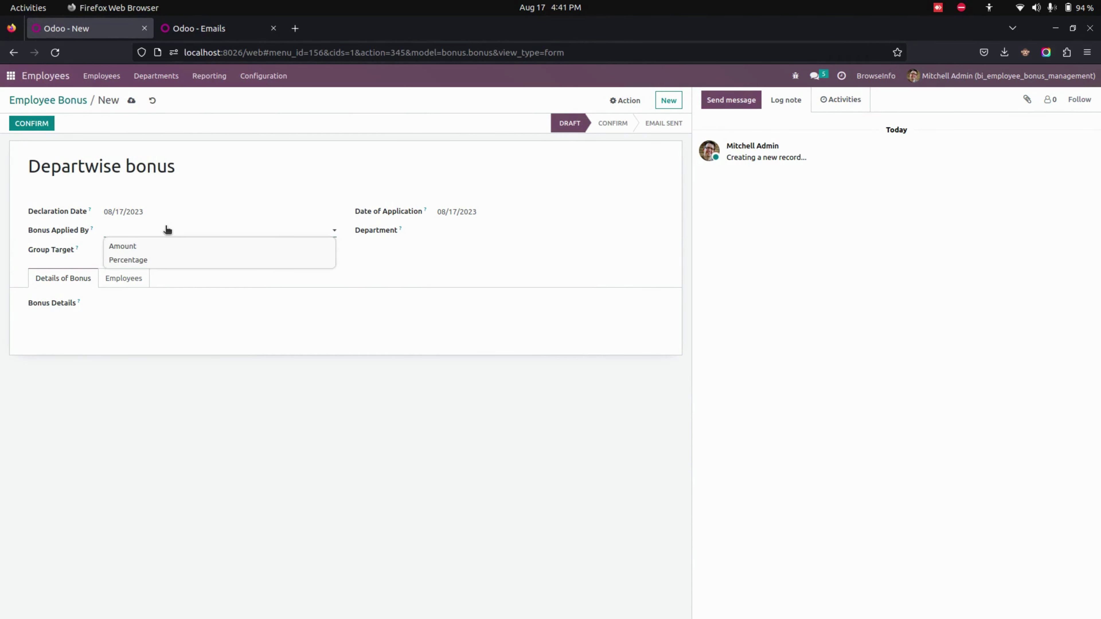
Apply a fixed 450 bonus to Management with details '**** Bonus for management *****'
click(143, 251)
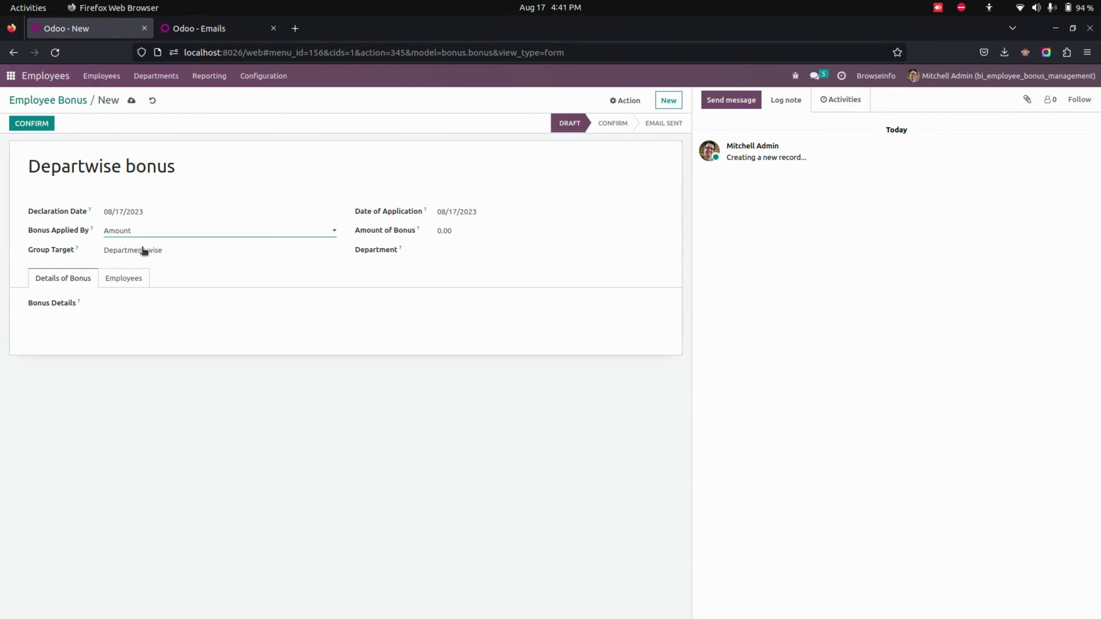
click(468, 249)
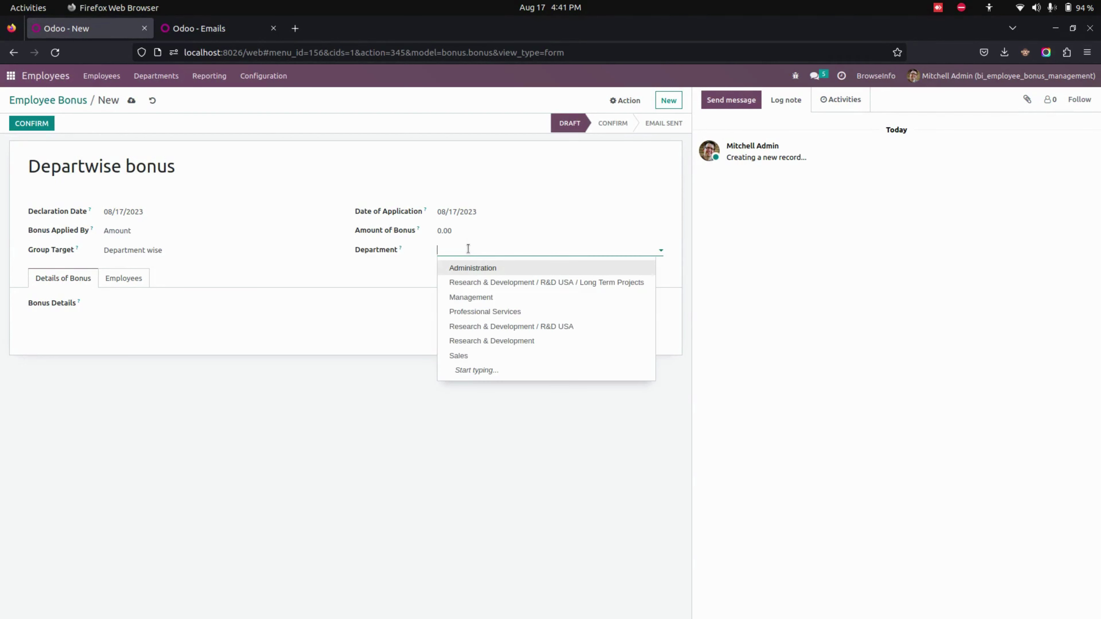
click(474, 296)
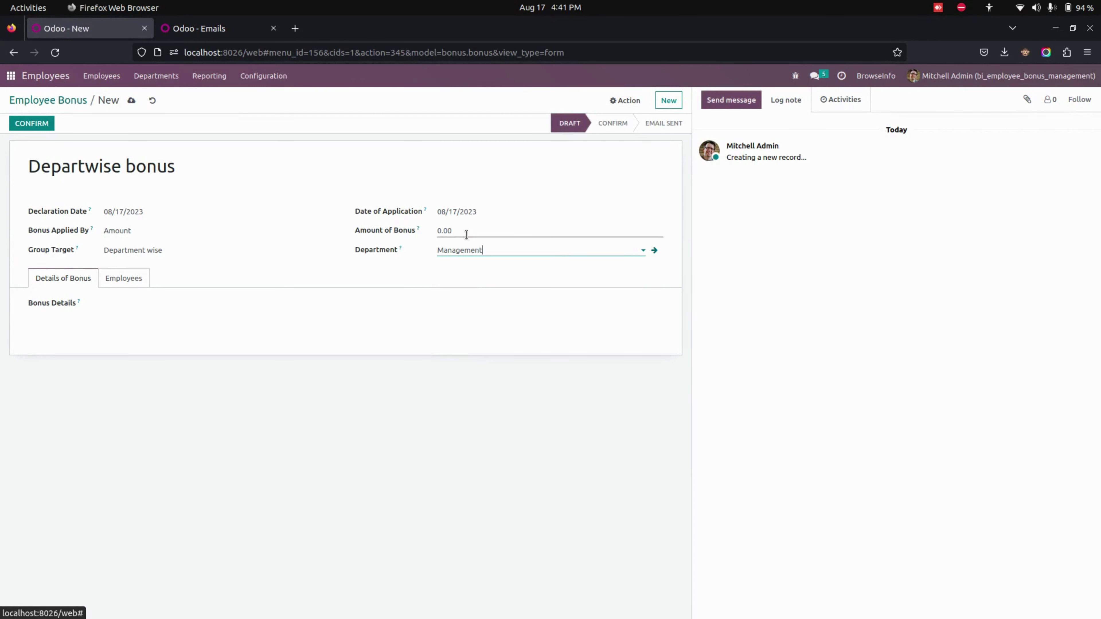
double_click(449, 230)
triple_click(452, 231)
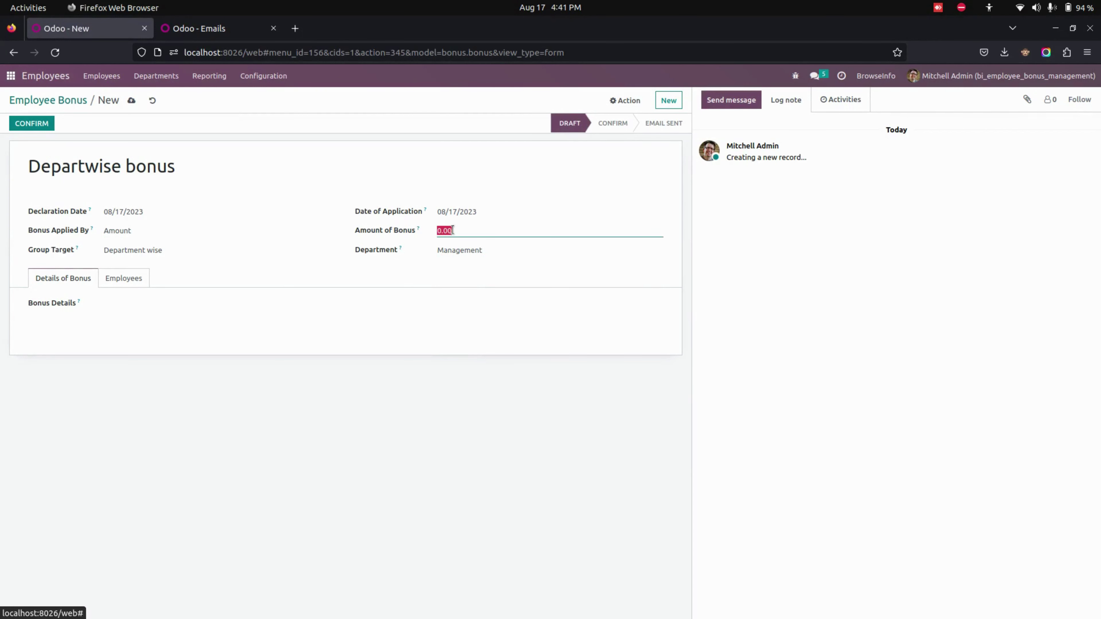
text(450)
click(363, 320)
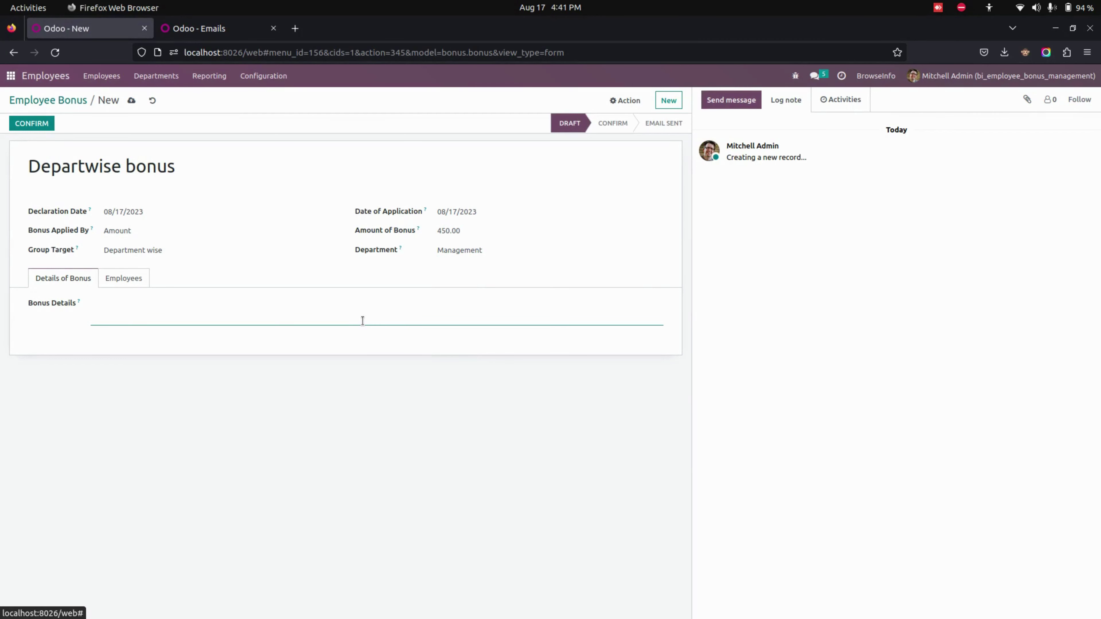
text(**** Bonus for management *****)
click(71, 276)
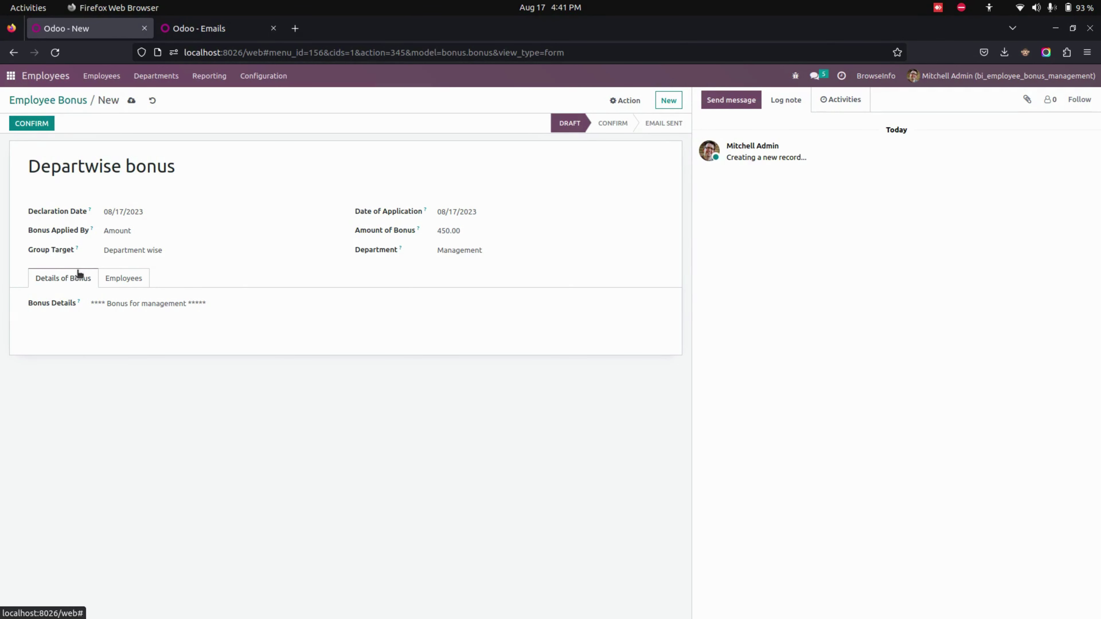
Save the Departwise bonus, then confirm, email it to employees, and validate it to Done
click(130, 281)
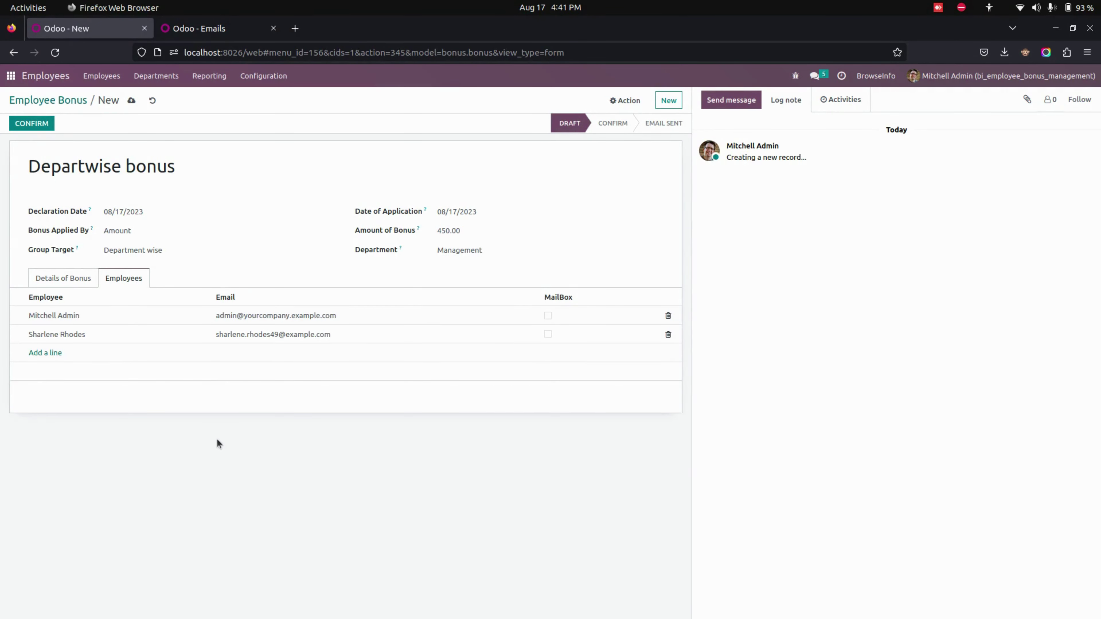
click(131, 100)
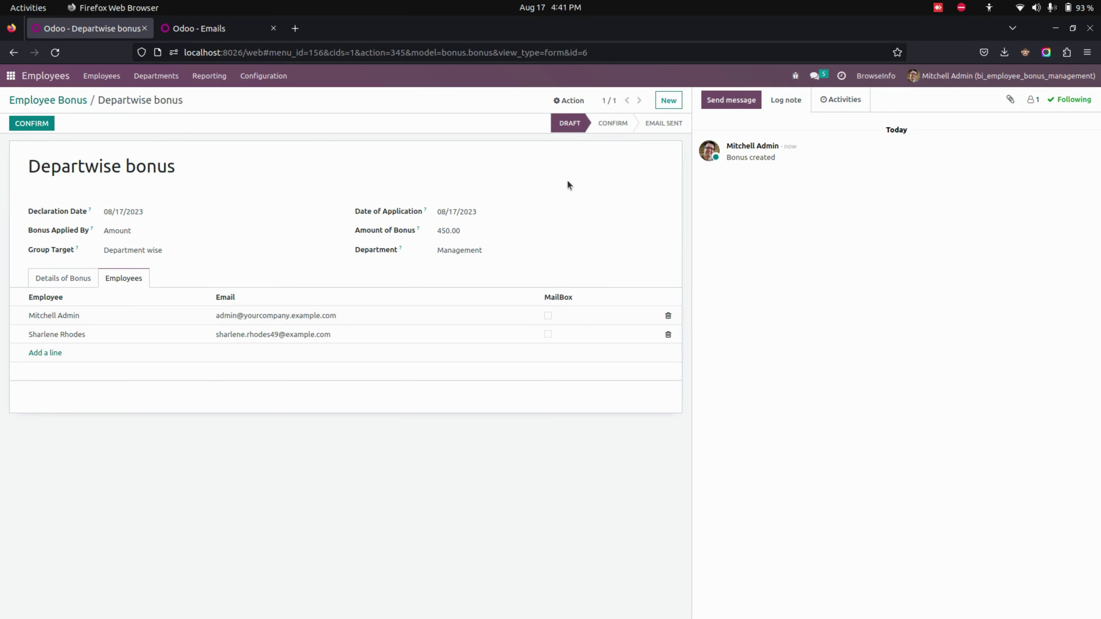
click(39, 123)
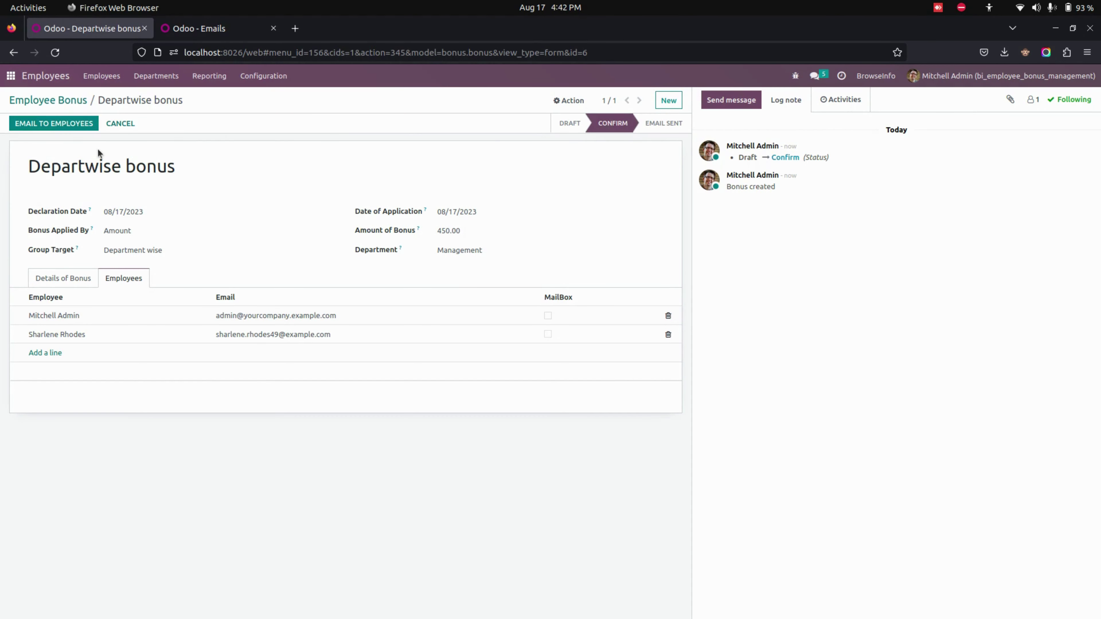
click(54, 124)
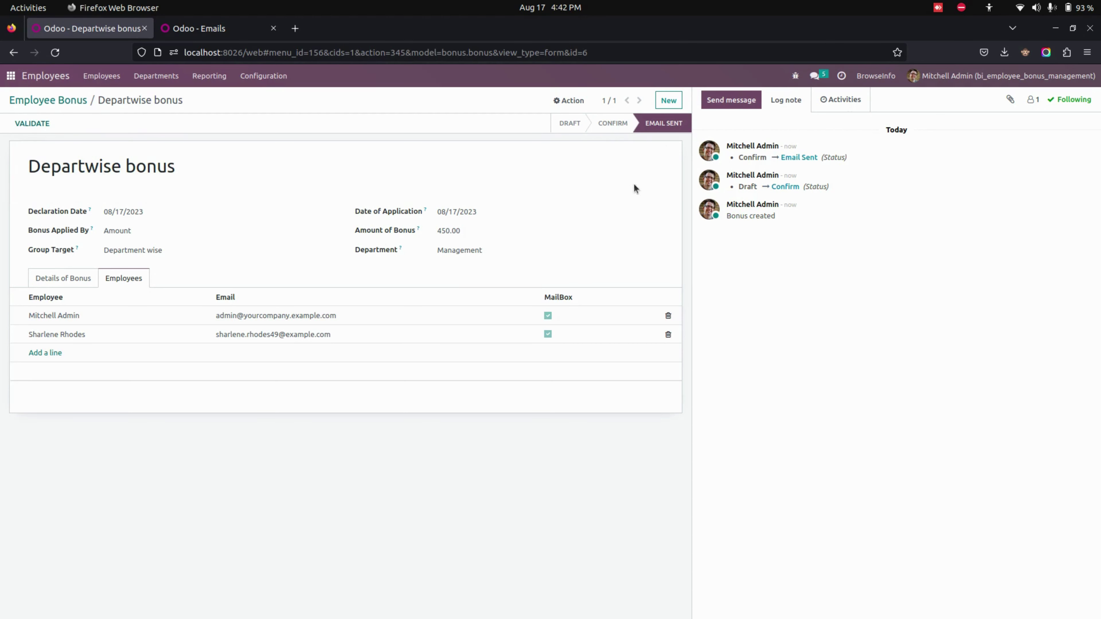
click(35, 123)
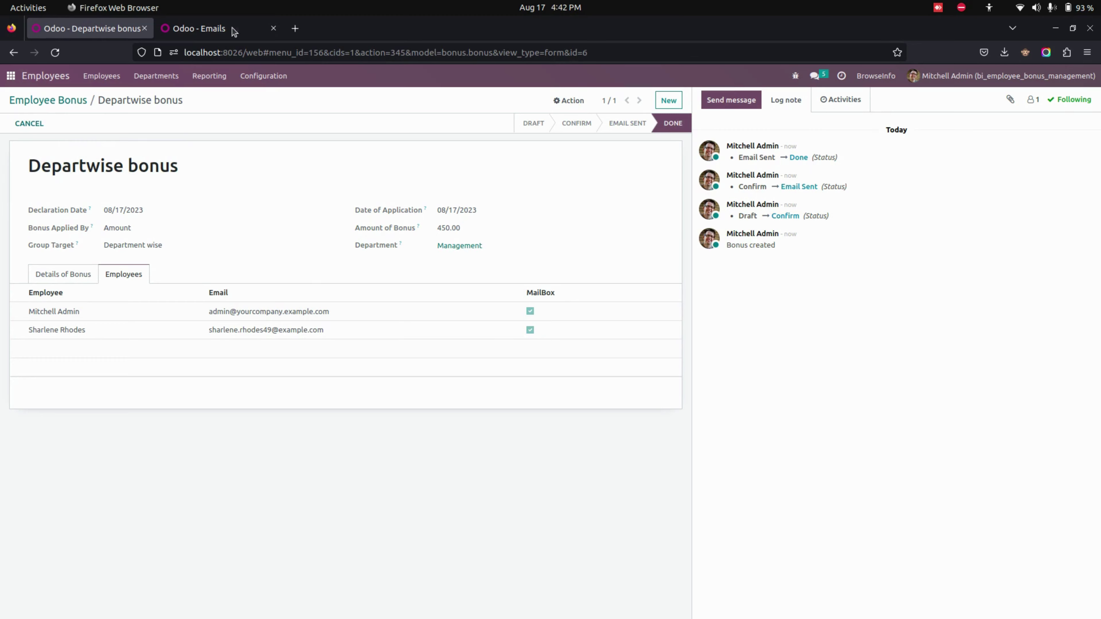
key(ctrl+Tab)
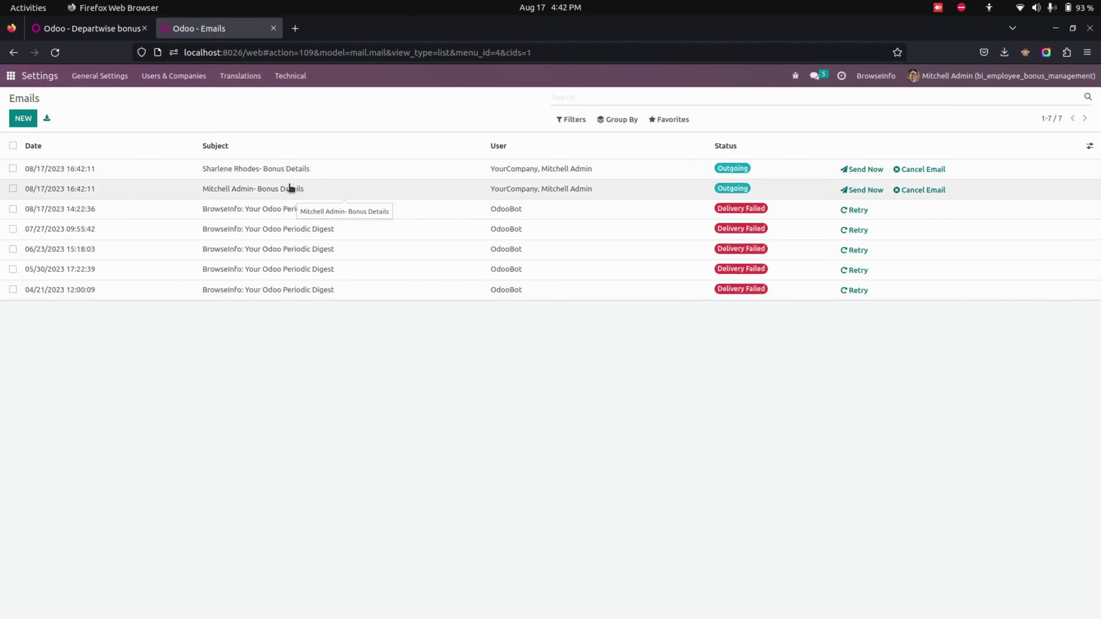
View the administrator's Bonus Details email showing dates 2023-08-17 and a 450.0 amount
click(290, 190)
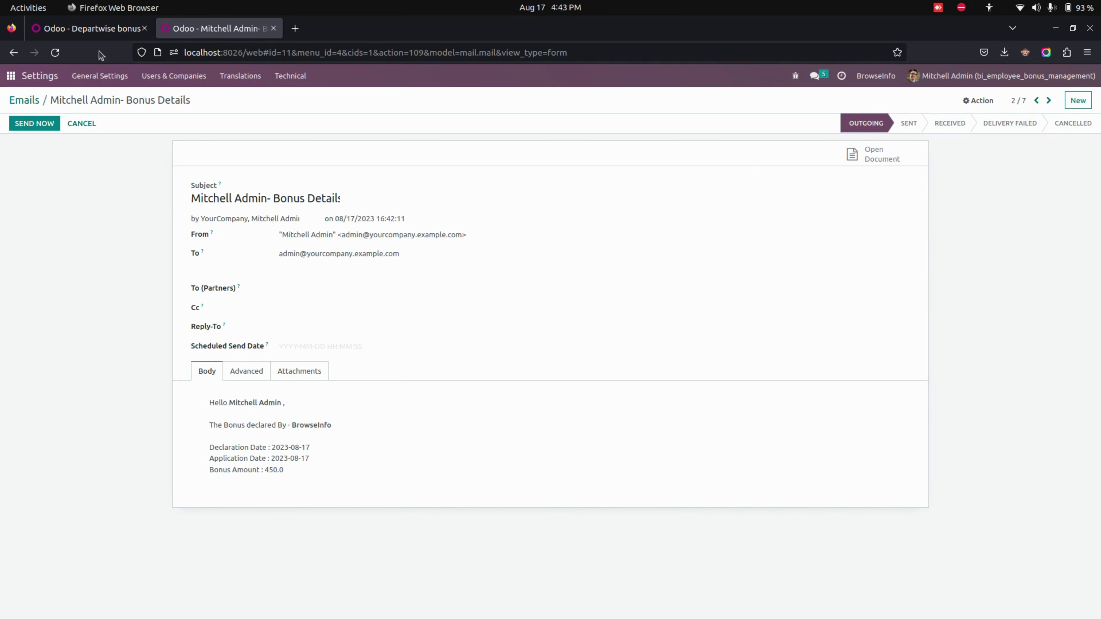
Start a new payslip from the Payroll app's Payslips To Pay list
click(91, 28)
click(11, 75)
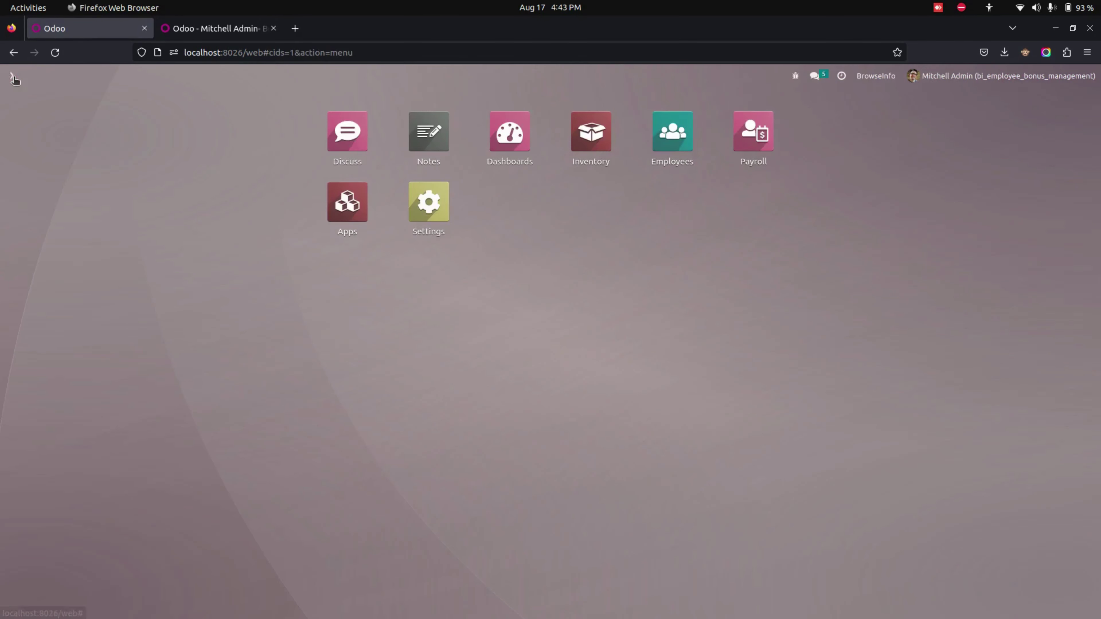
click(731, 129)
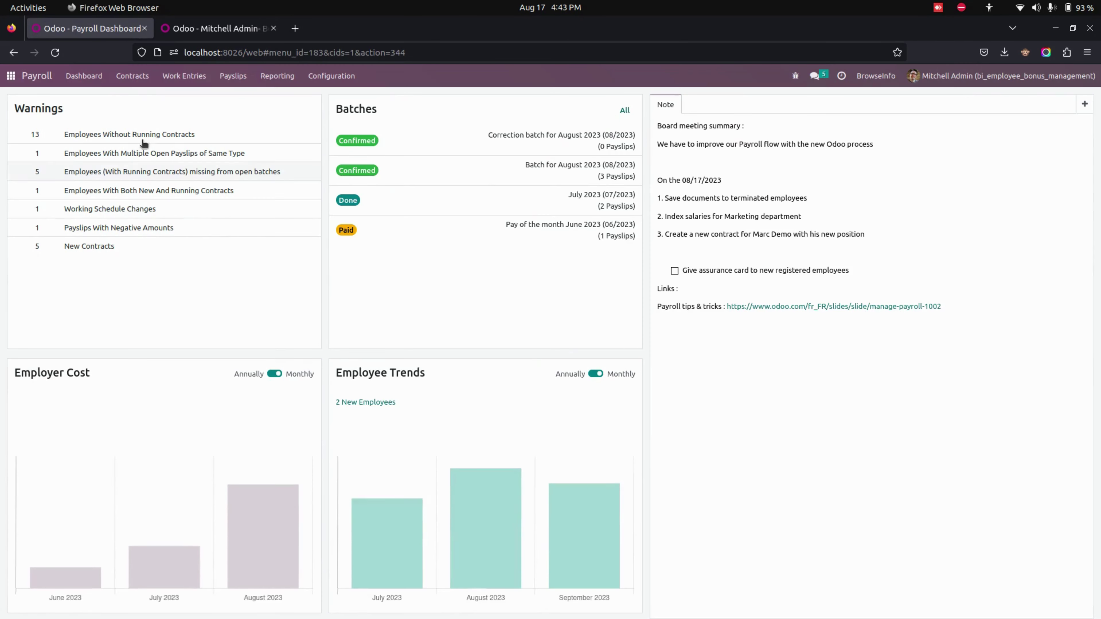
click(246, 81)
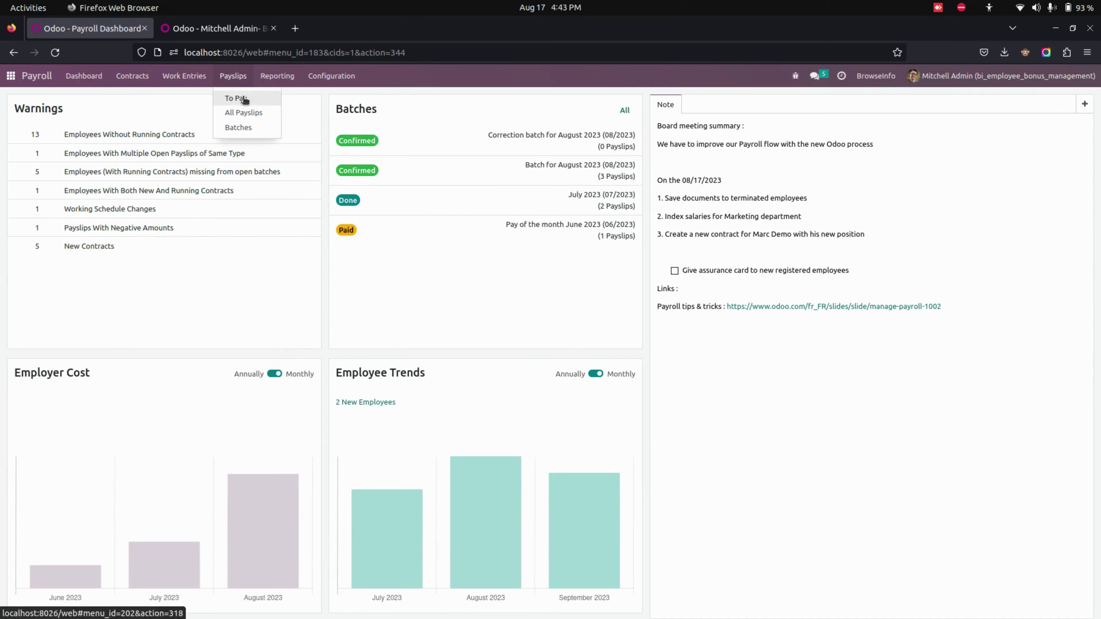
click(237, 98)
click(29, 116)
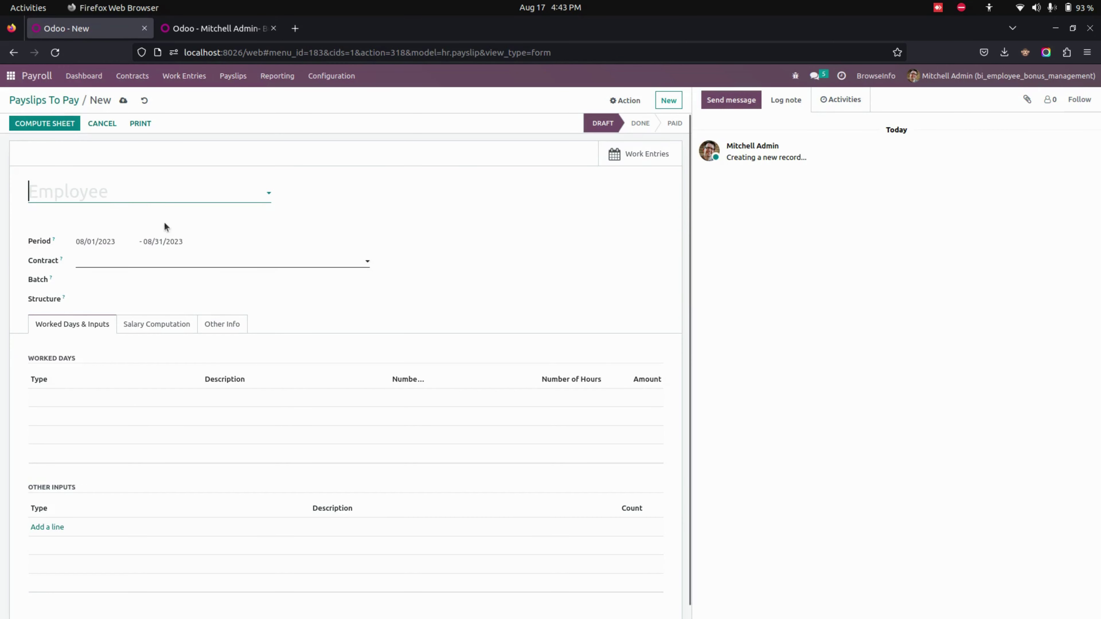
Assign the administrator employee, check their bonus in HR Settings, and compute the payslip
click(150, 187)
text(mit)
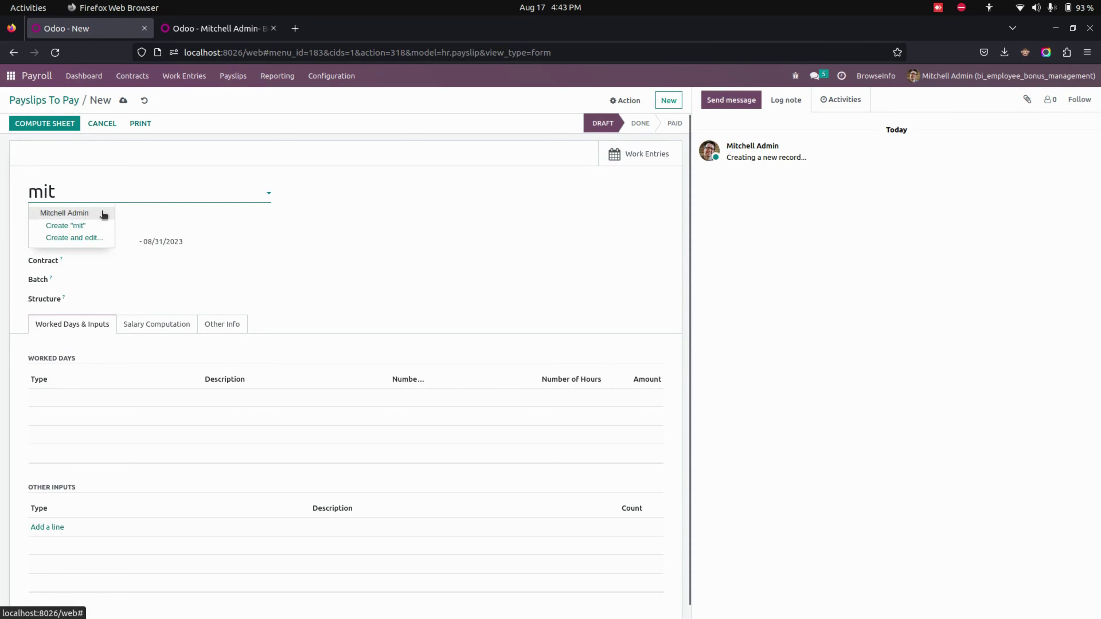
click(98, 213)
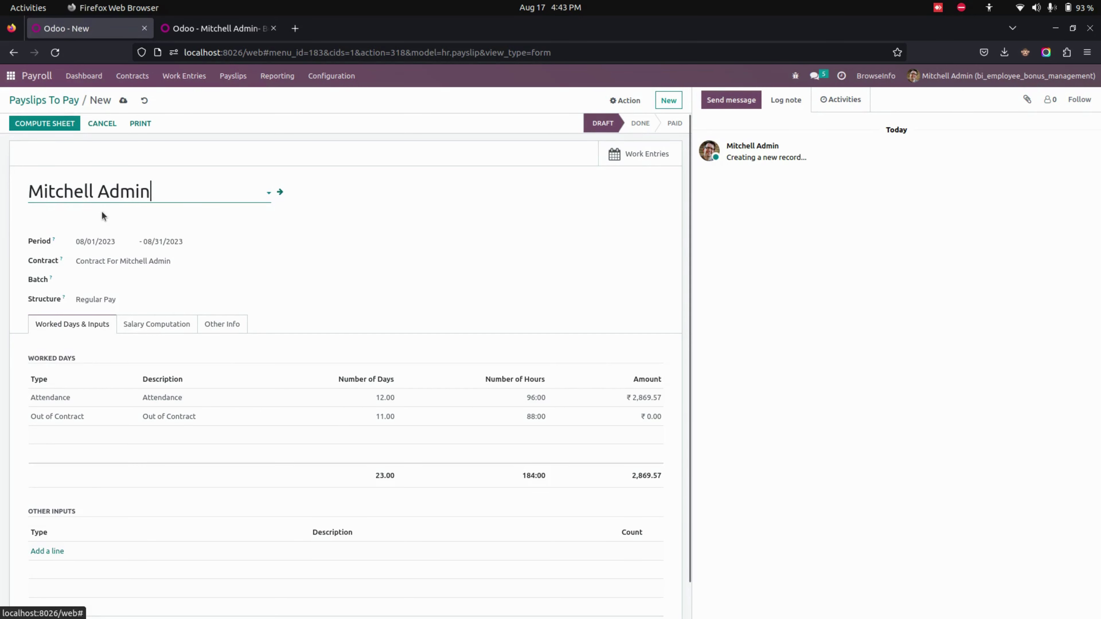
click(281, 191)
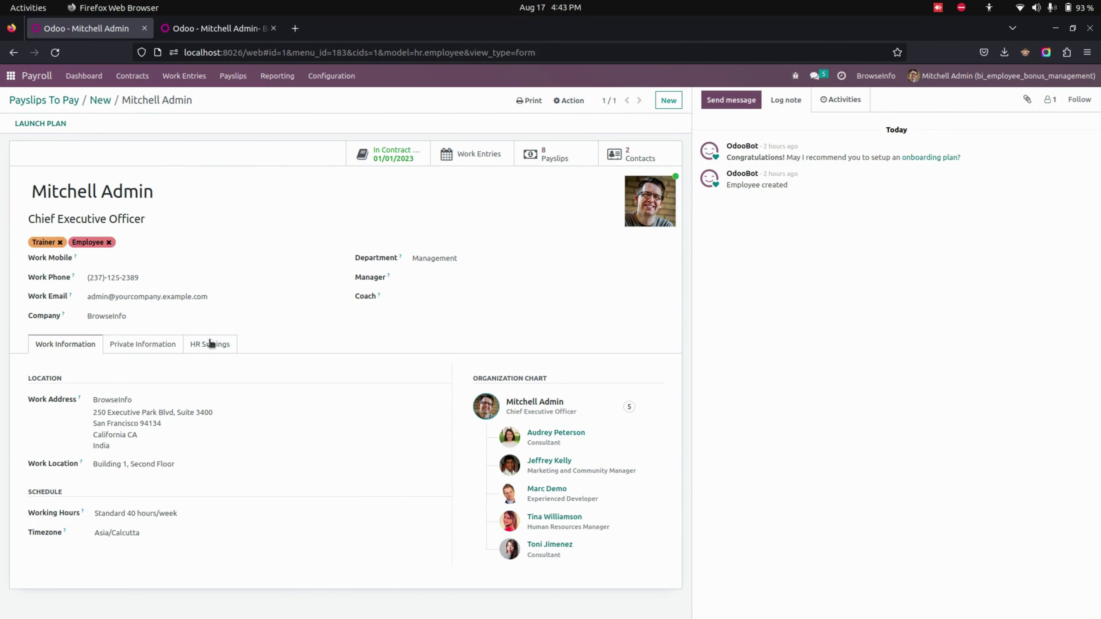
click(210, 344)
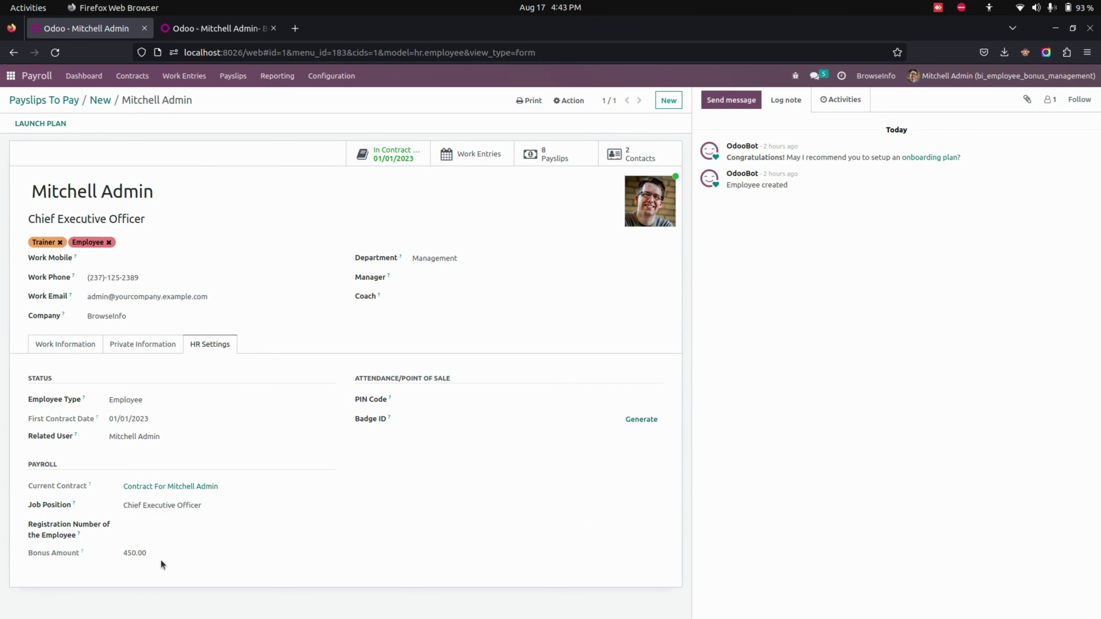
click(100, 100)
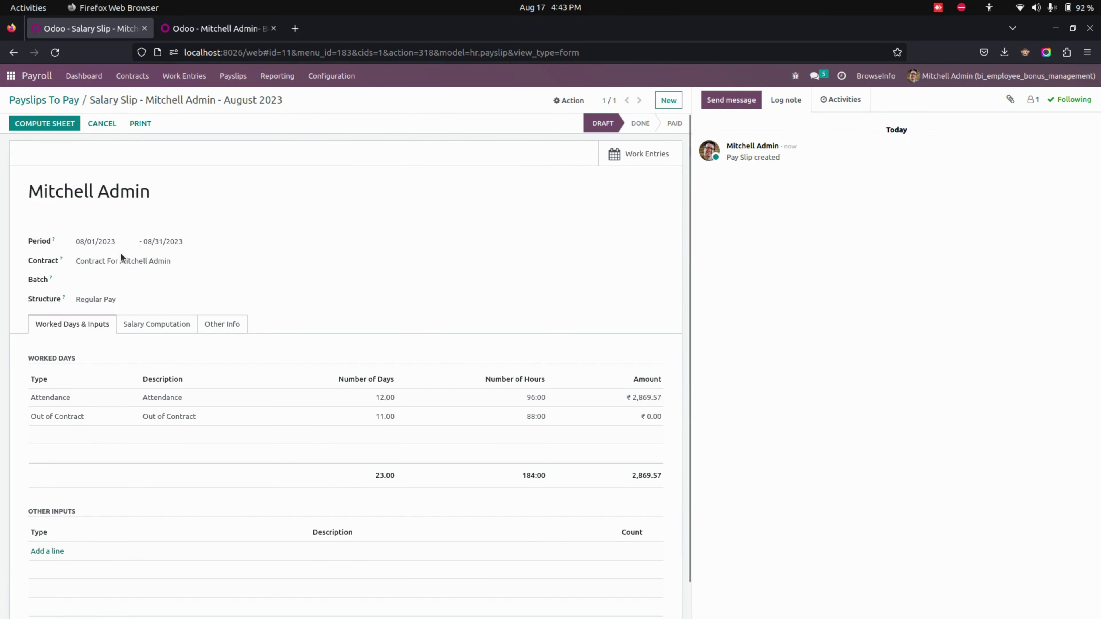
click(44, 124)
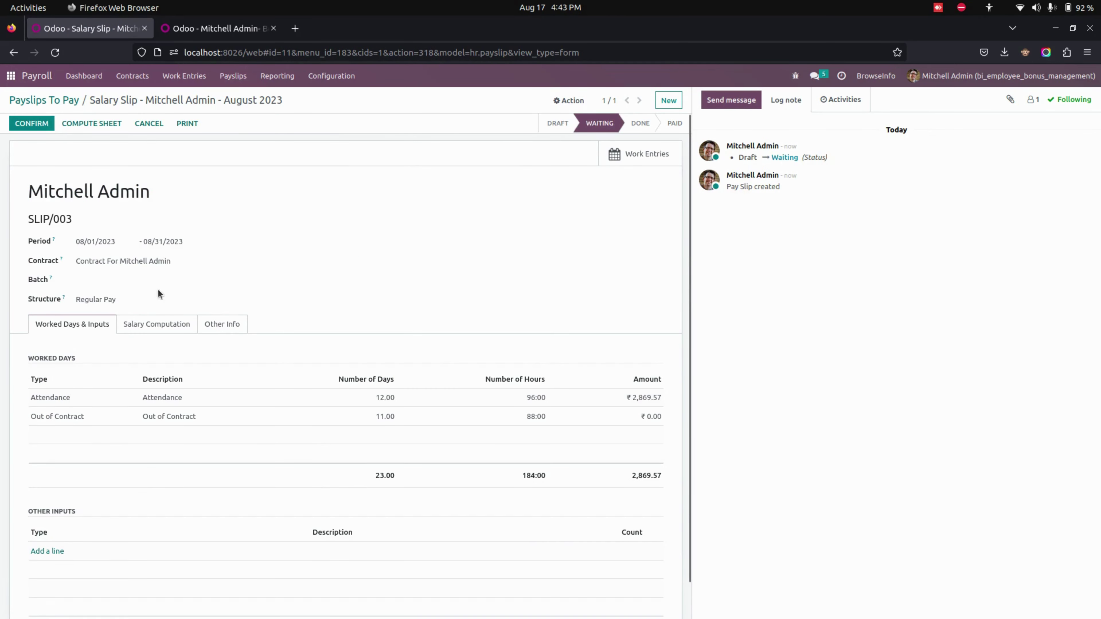
click(155, 323)
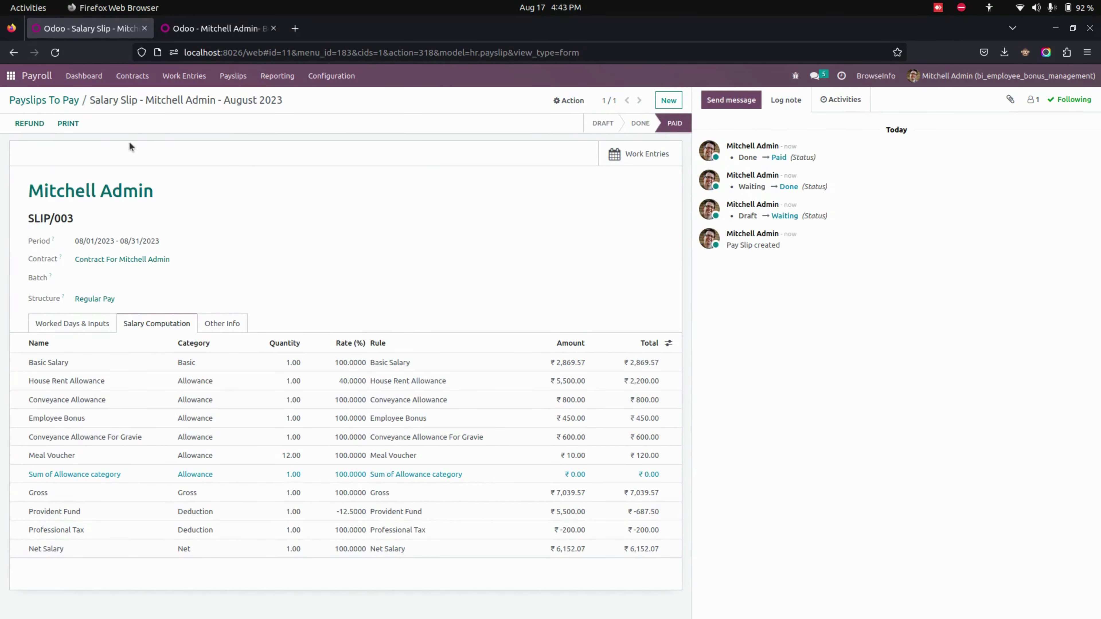
Print the paid payslip to a PDF showing the 450.00 Employee Bonus, then return to Odoo
click(67, 124)
click(48, 173)
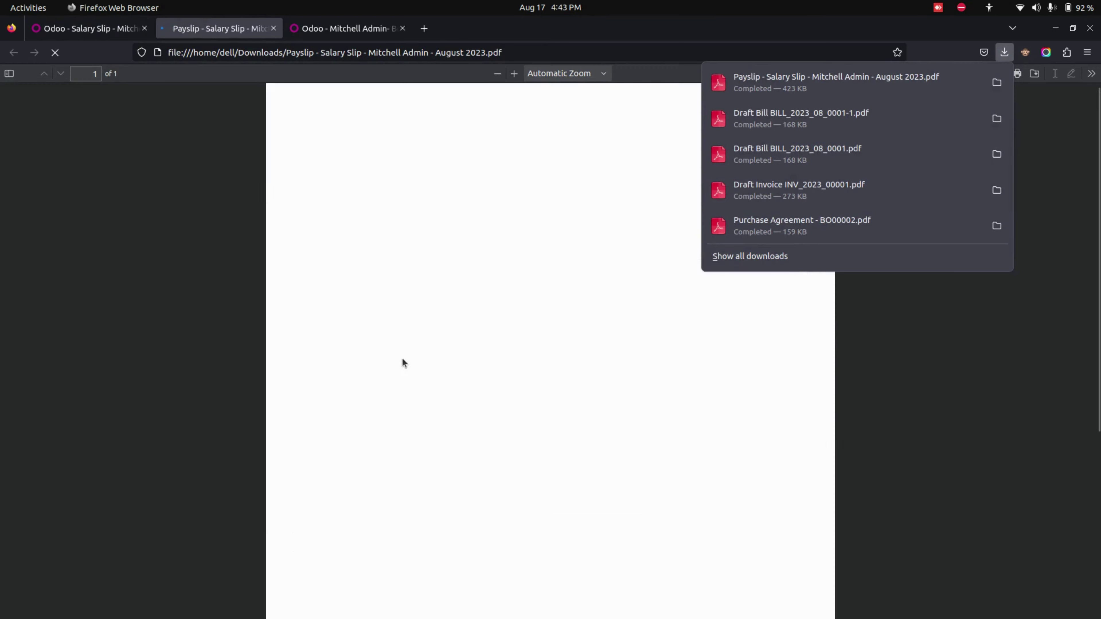
click(402, 362)
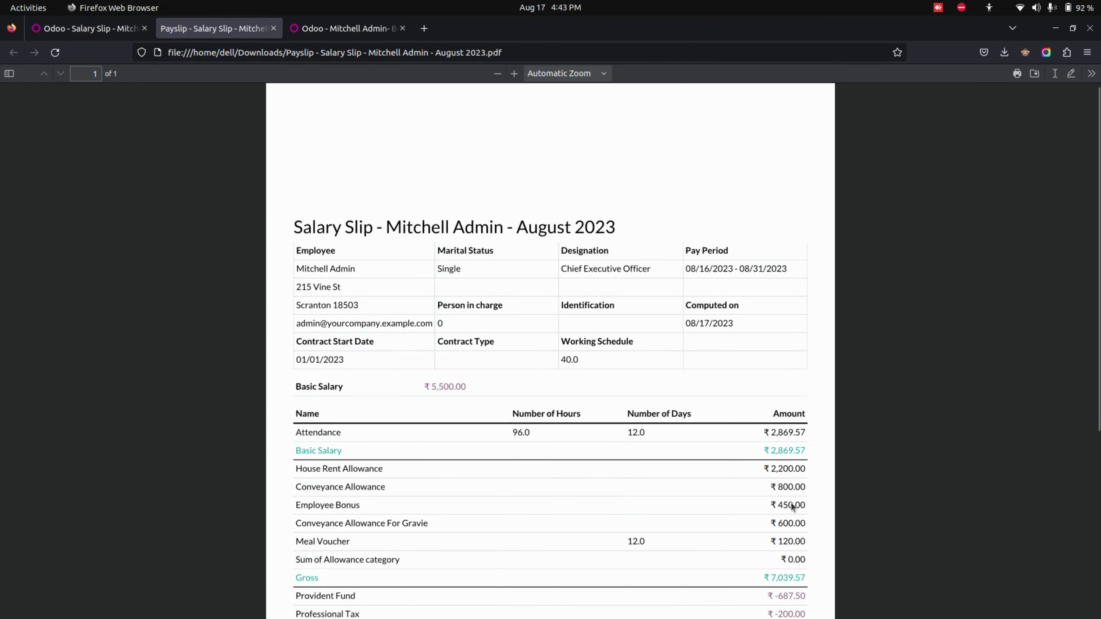
key(ctrl+Page_Up)
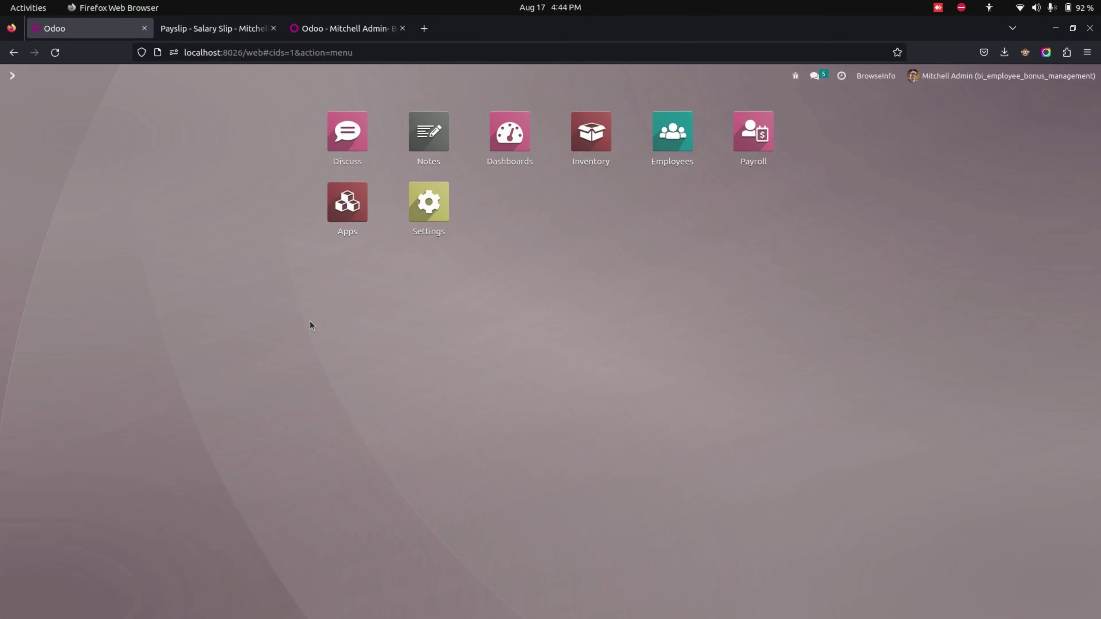